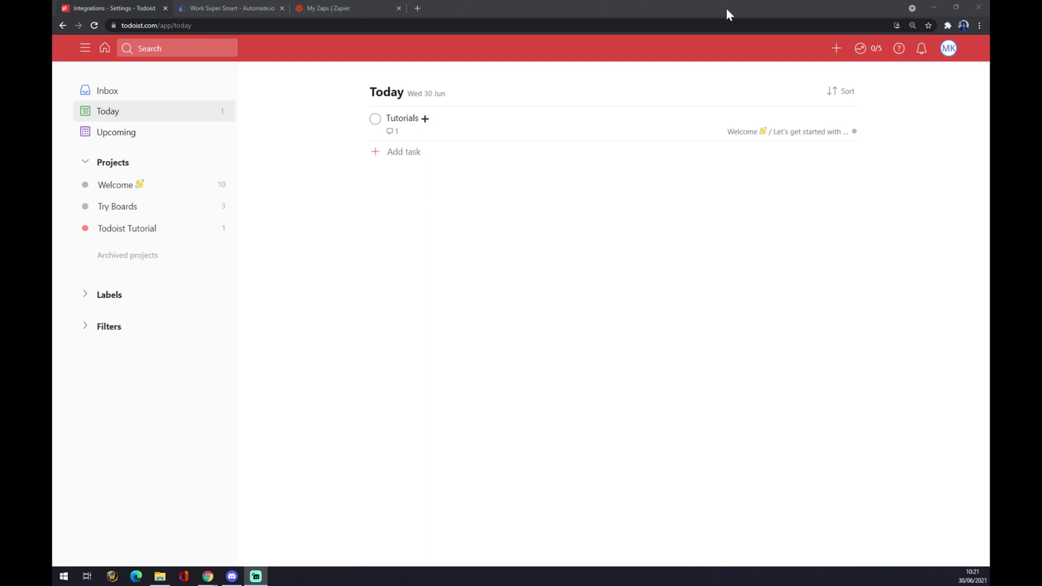
Browse Todoist's integrations directory from the account menu, then switch to the Automate.io site.
left_click(948, 53)
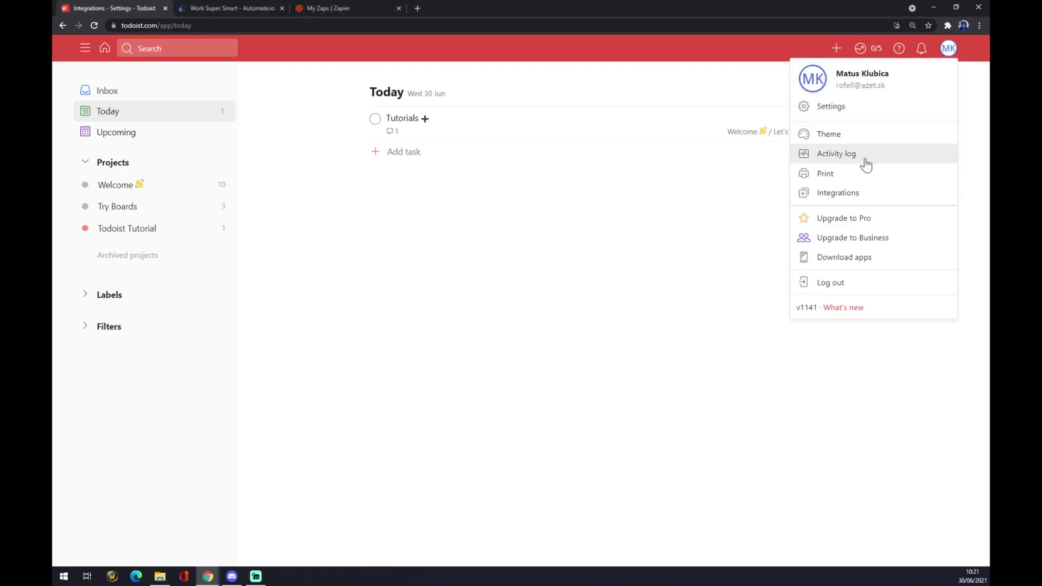
left_click(842, 193)
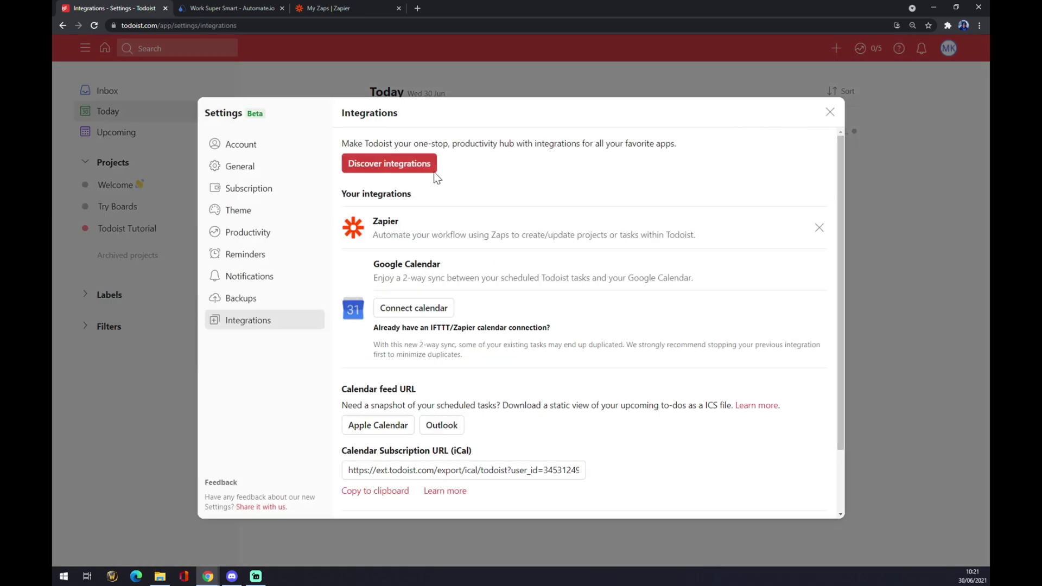
left_click(383, 164)
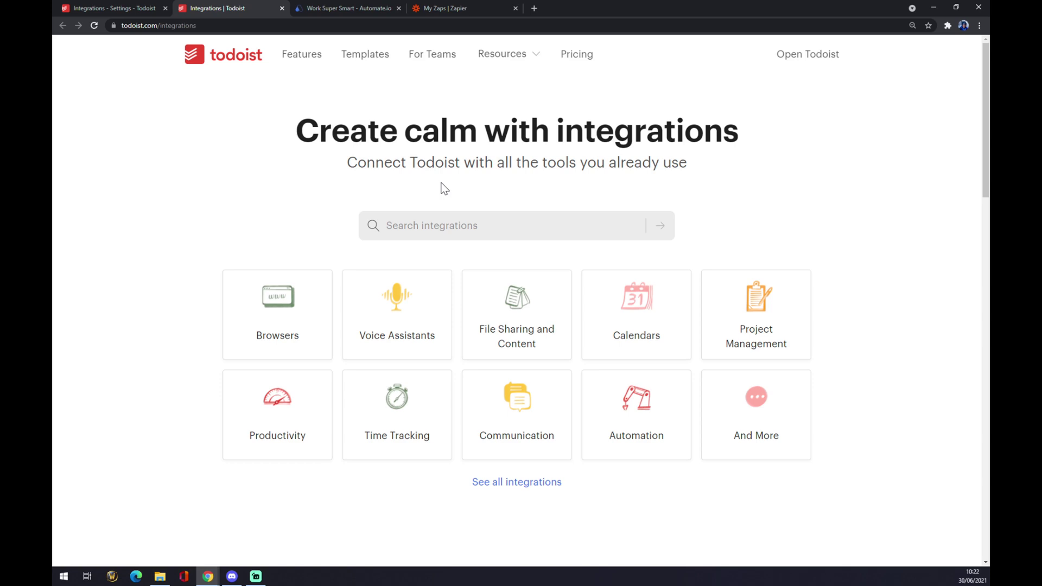
left_click(313, 11)
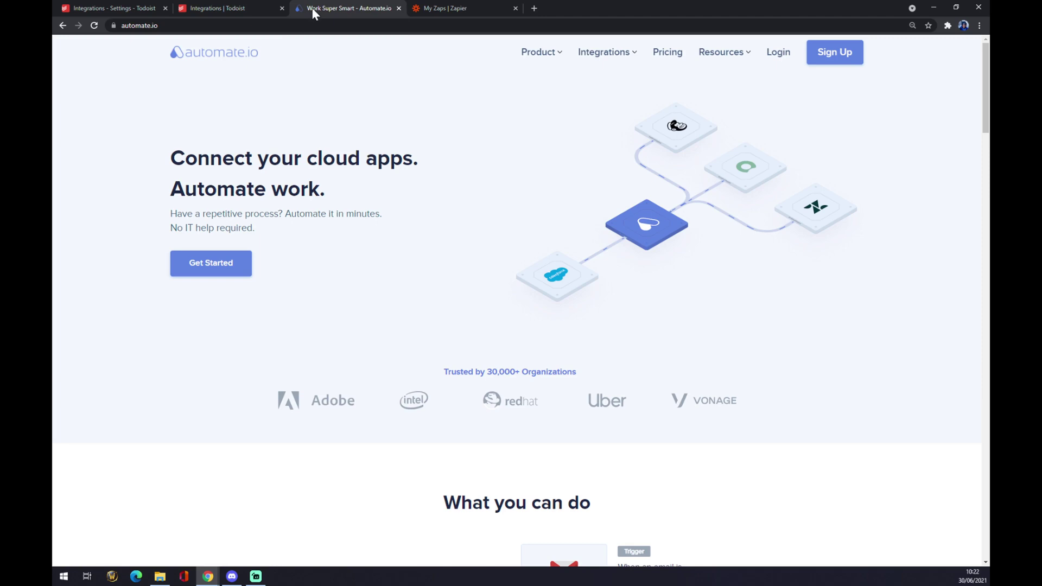
Open Automate.io's Todoist integrations page and search its partner apps for 'everno'.
mouse_move(628, 62)
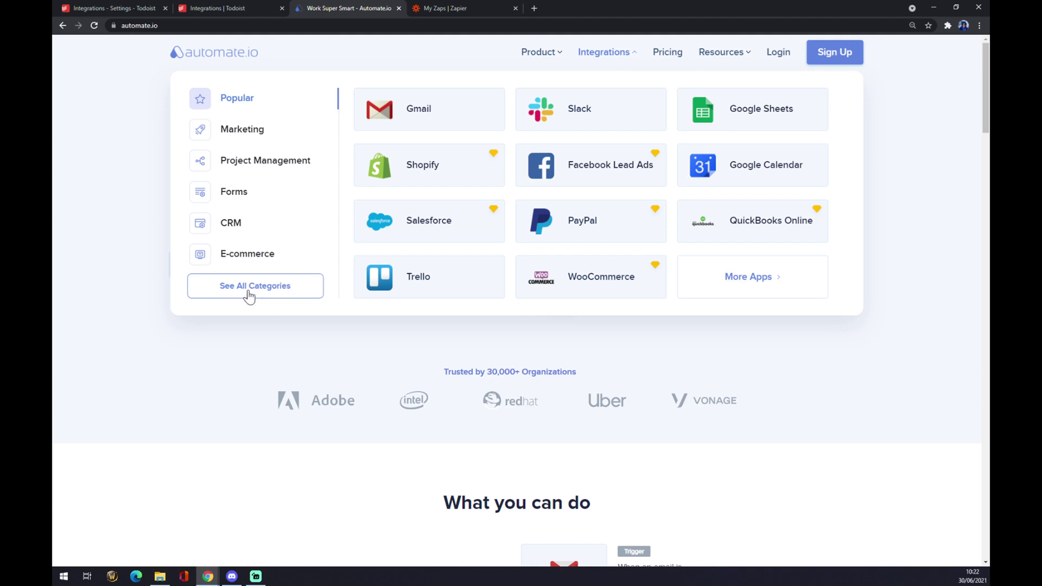
left_click(280, 293)
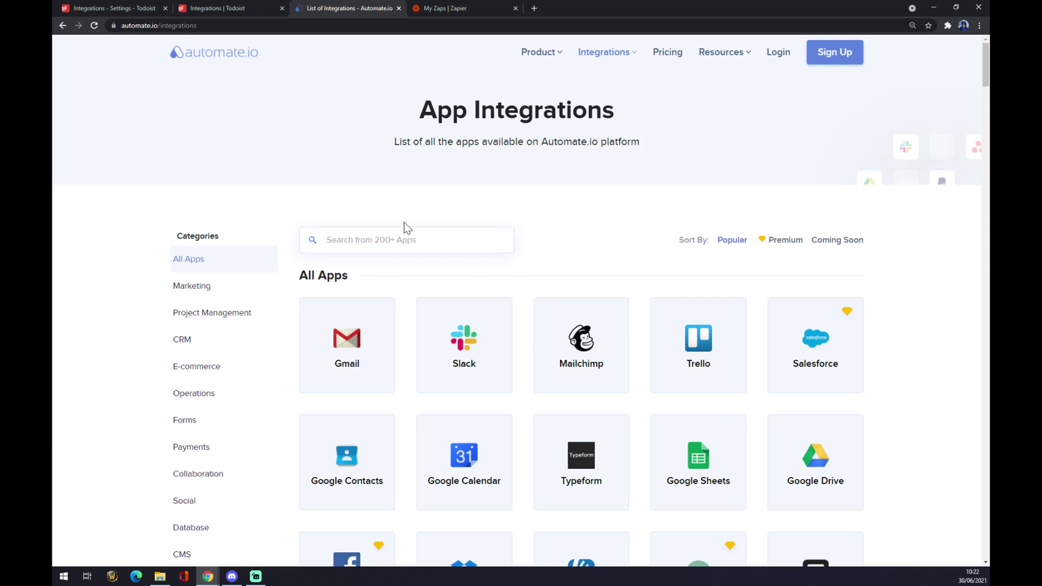
type("todo")
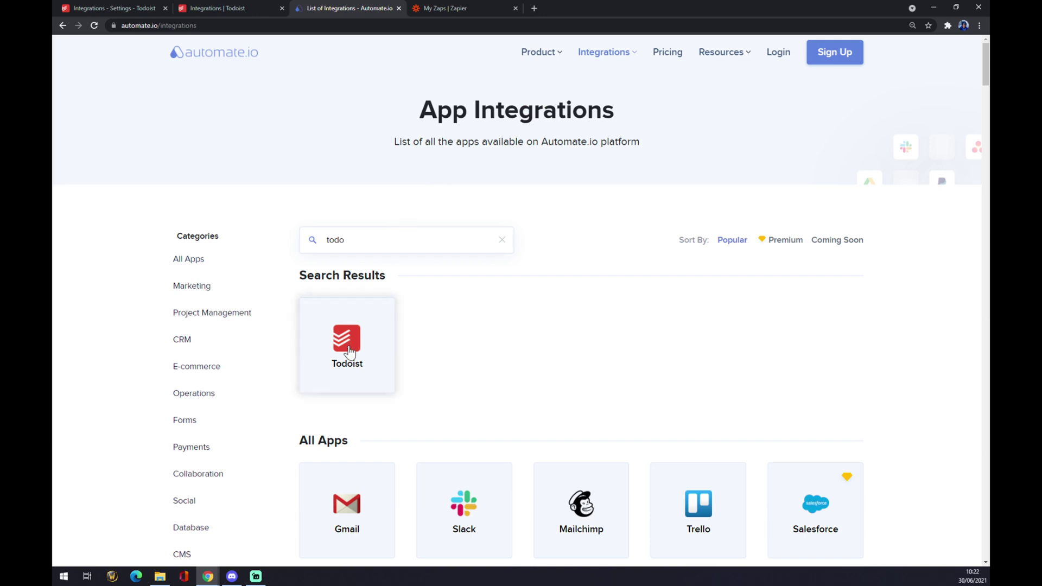
left_click(364, 293)
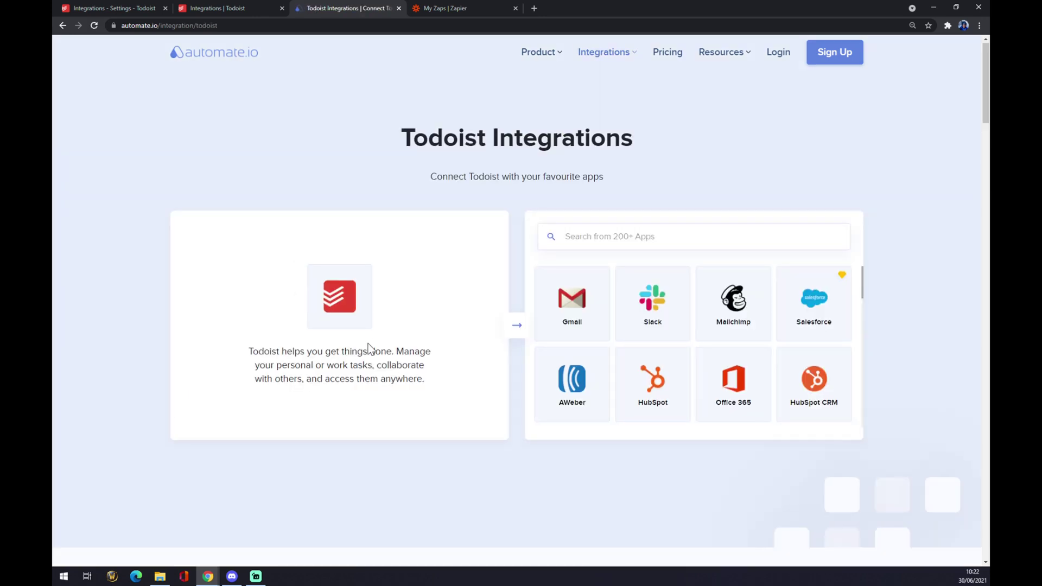
left_click(566, 238)
type("everno")
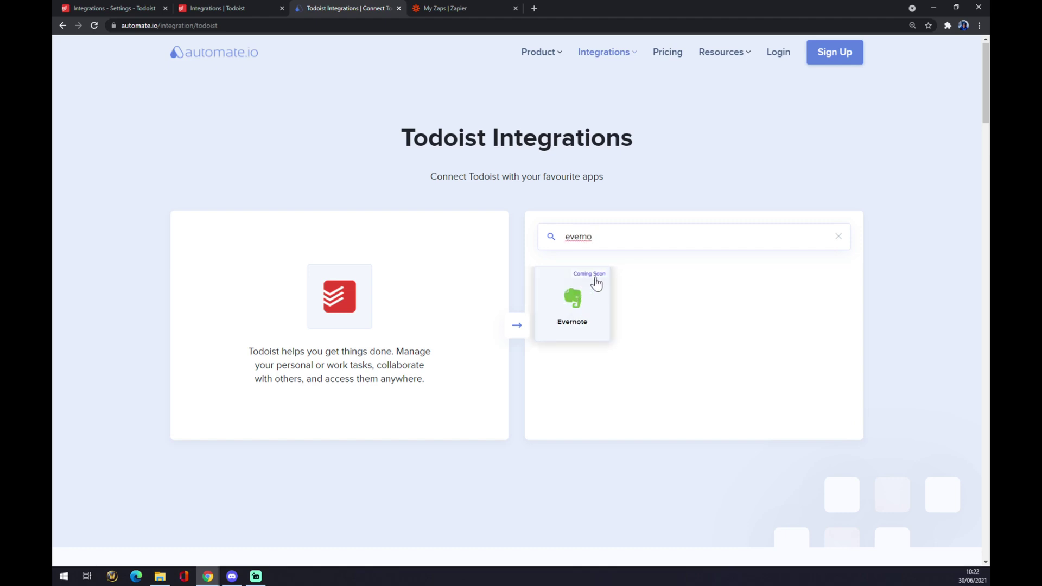
Open the Evernote–Todoist integration page and scroll down to the Create your own Integration section.
left_click(579, 311)
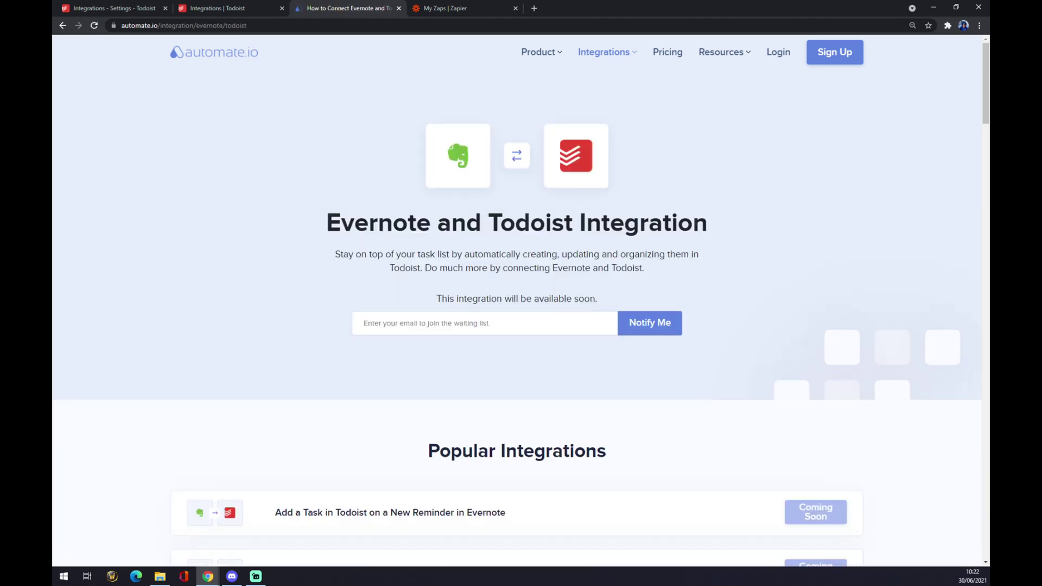
scroll(357, 244, "down", 1)
scroll(356, 244, "up", 1)
scroll(304, 243, "down", 2)
scroll(304, 242, "up", 2)
scroll(334, 305, "down", 3)
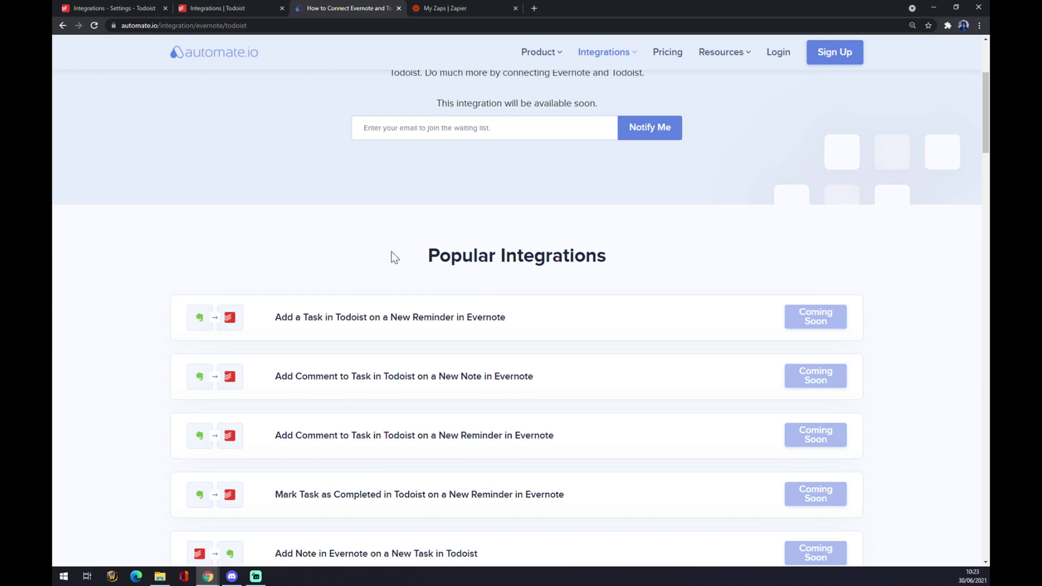
left_click_drag(410, 242, 633, 263)
scroll(469, 264, "down", 2)
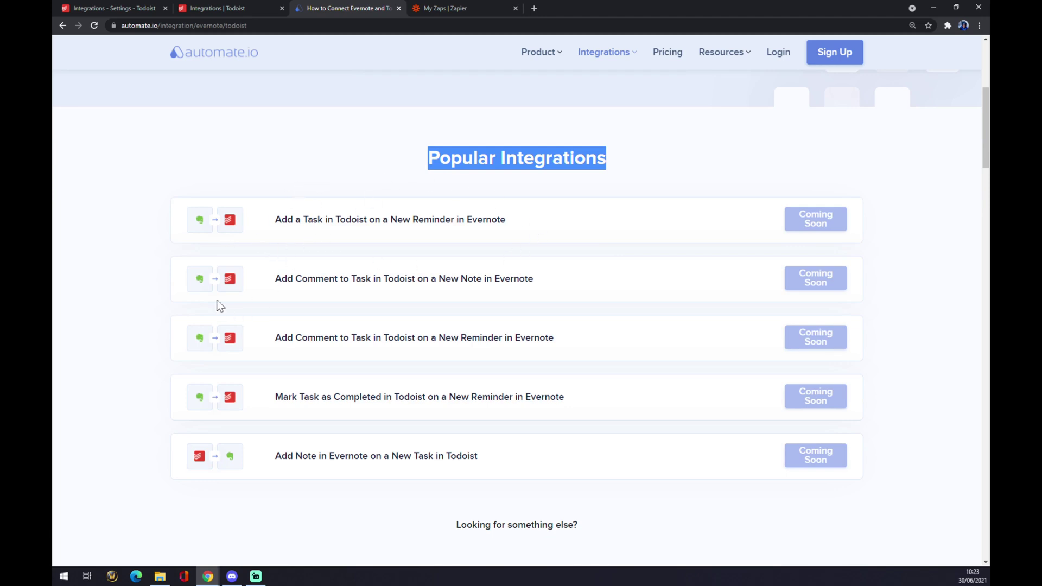
scroll(201, 266, "down", 3)
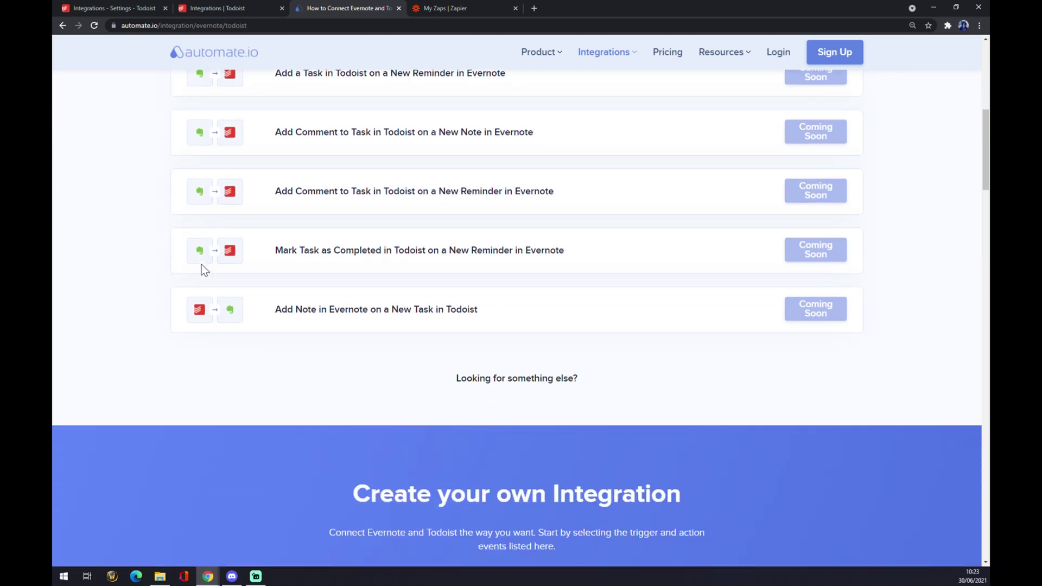
scroll(201, 265, "down", 6)
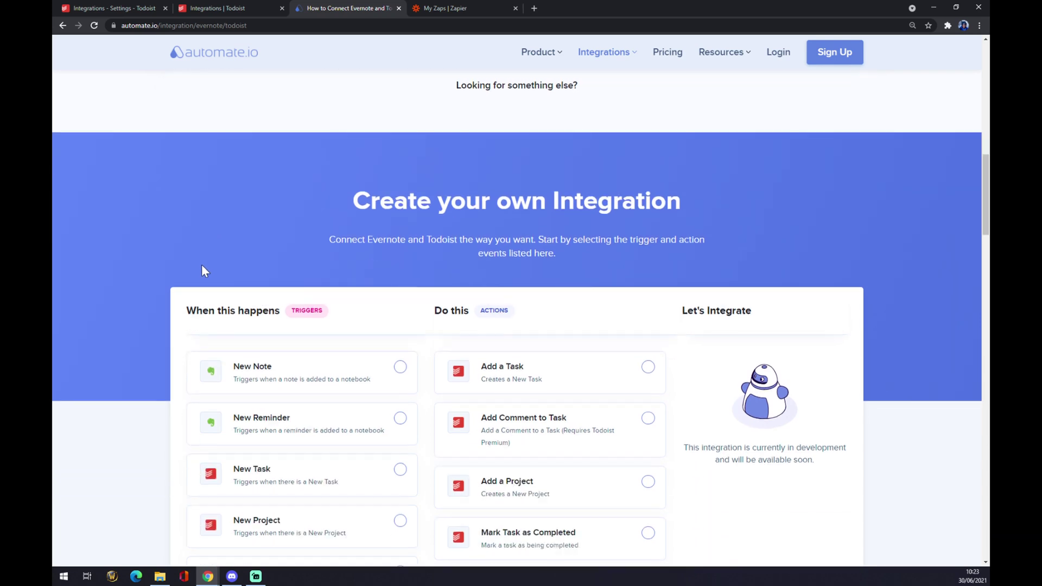
left_click_drag(356, 147, 657, 163)
left_click(656, 162)
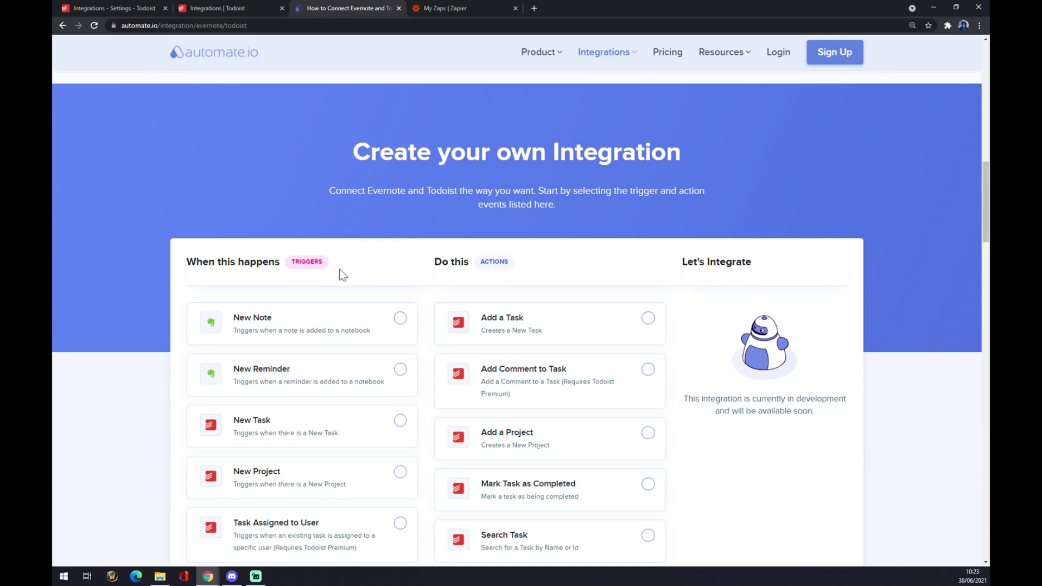
scroll(316, 263, "down", 3)
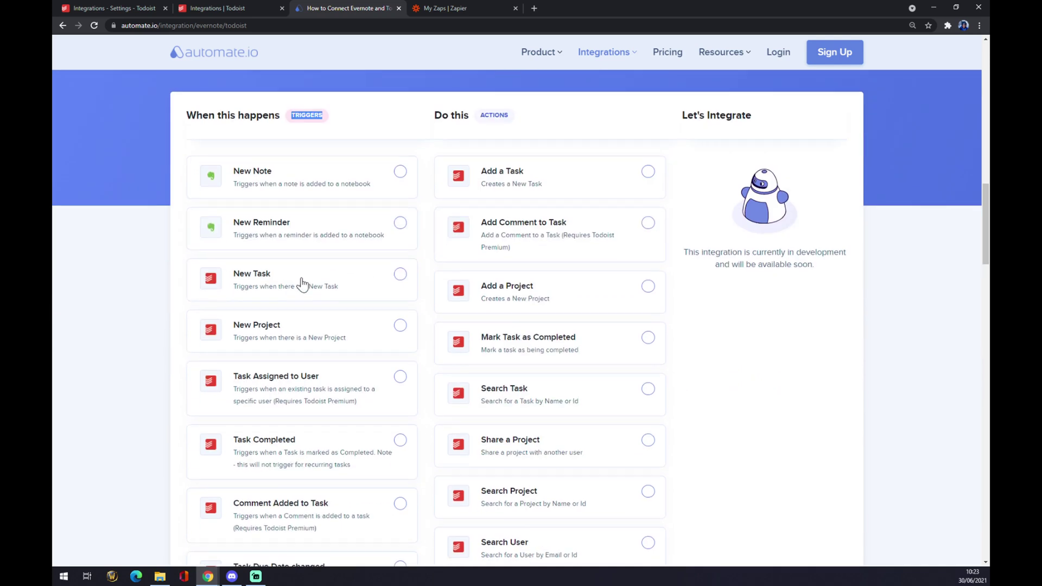
Select the New Task trigger and the Add Note action, which is still in development.
left_click(340, 278)
double_click(477, 118)
scroll(559, 244, "down", 5)
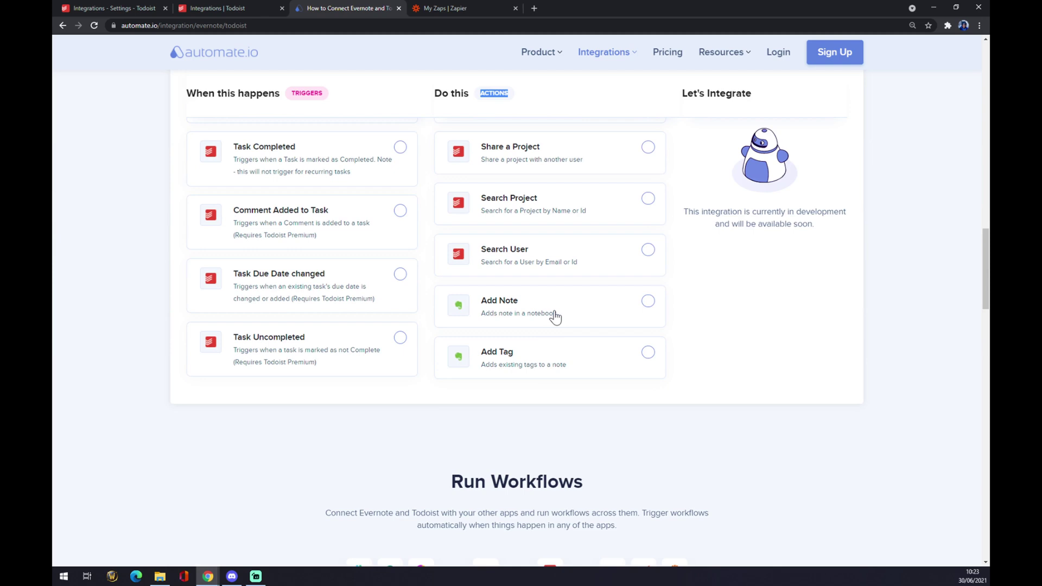
left_click(555, 317)
left_click_drag(688, 212, 802, 224)
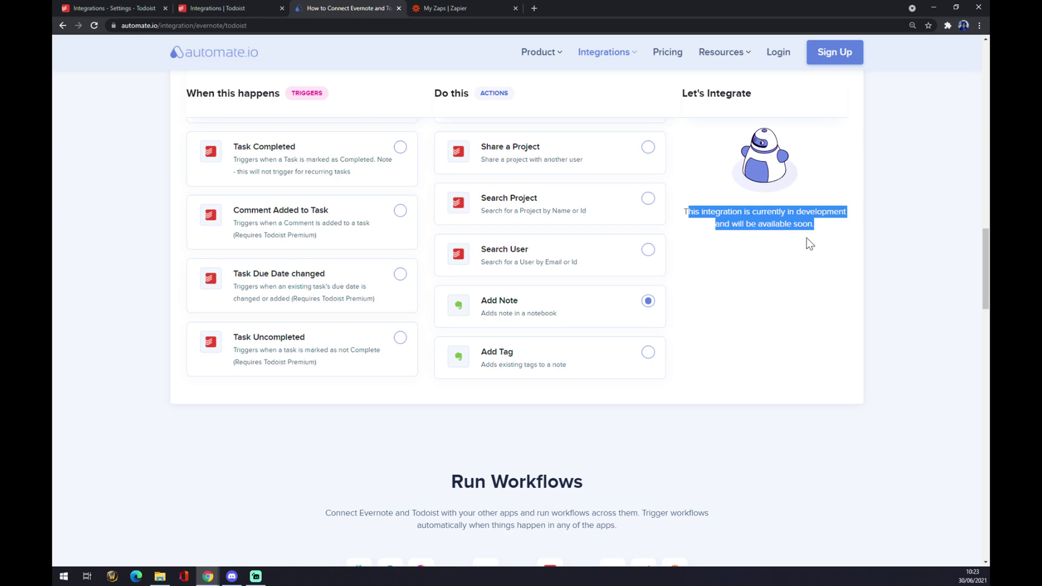
left_click(474, 7)
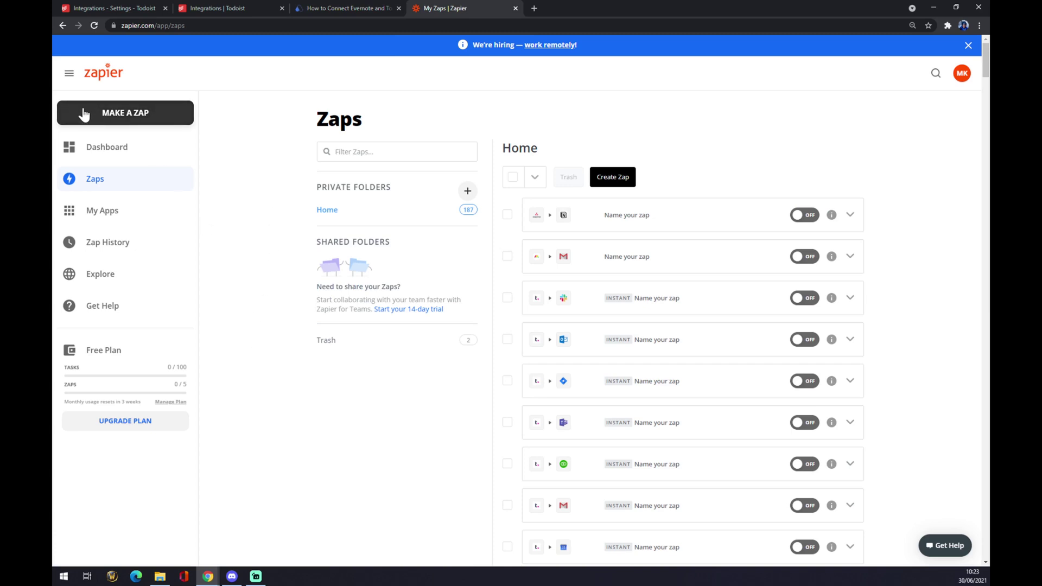
Create a new Zap from Zapier's Zaps page.
left_click(181, 116)
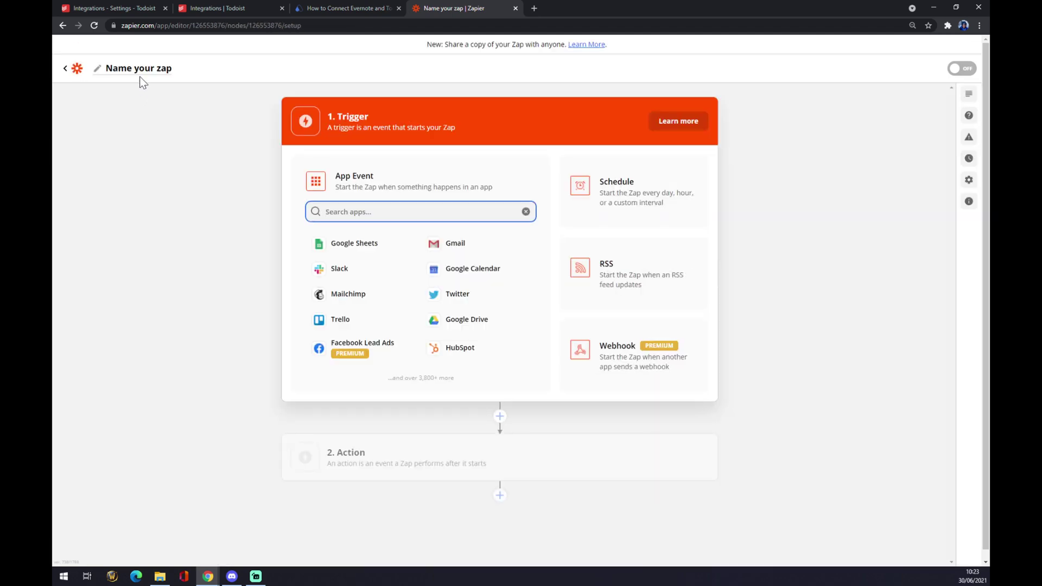
Rename the Zap to 'todoist to evernote'.
left_click(144, 76)
type("todo")
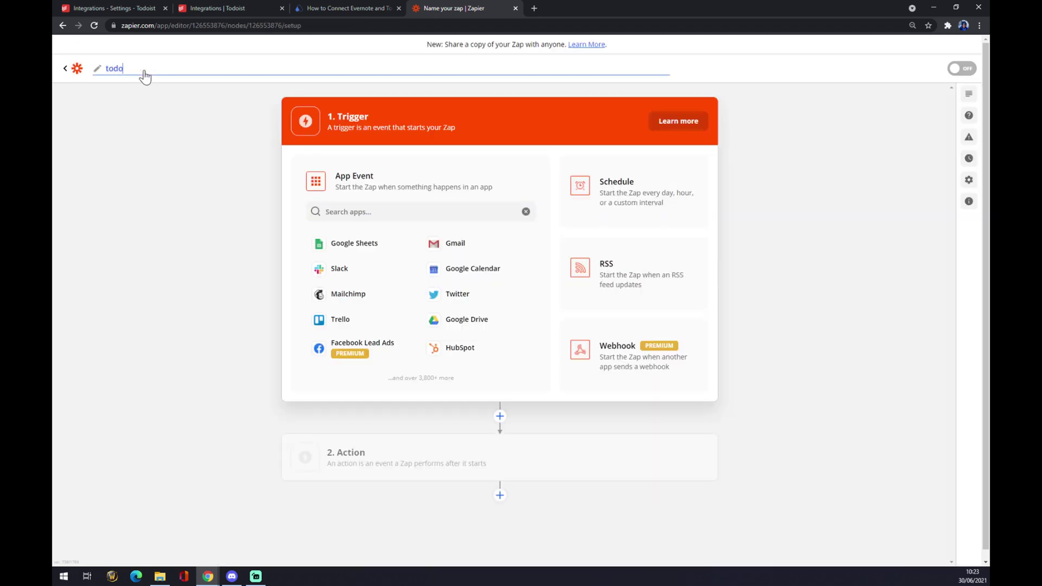
type("ist to evernote")
key("Return")
Set the trigger to Todoist's New Incomplete Task event.
key("Tab")
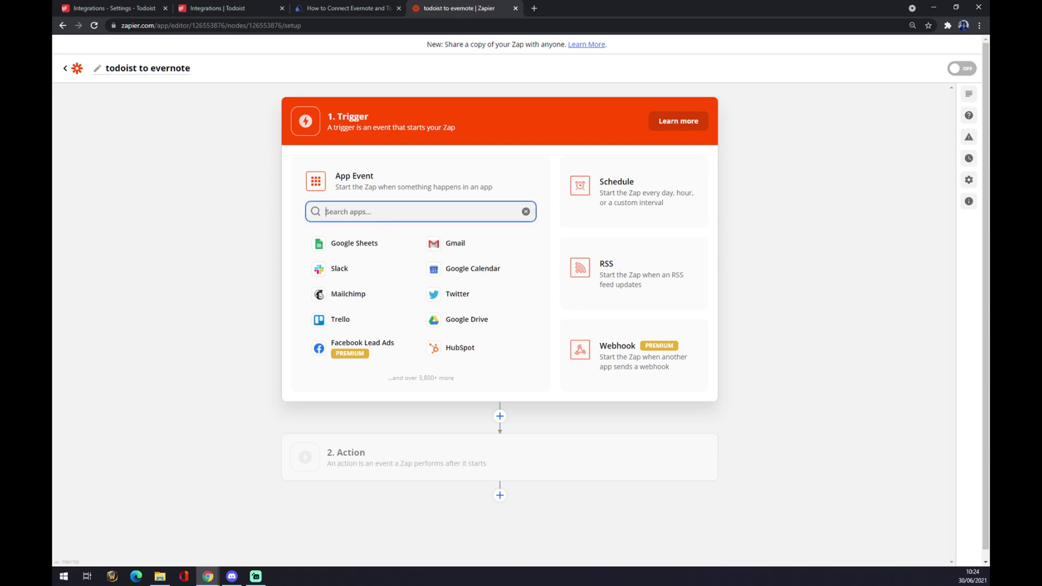
type("todoi")
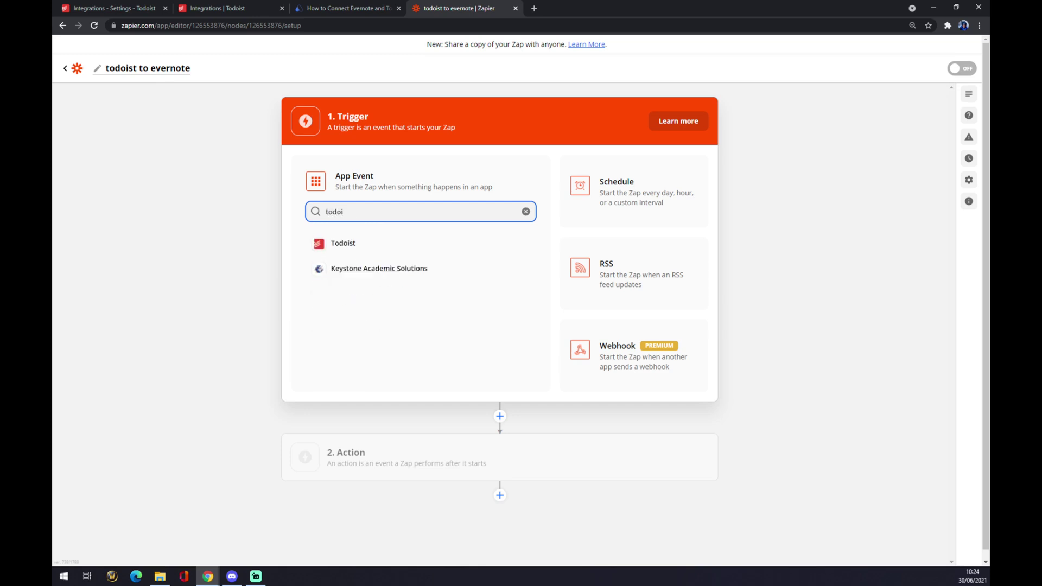
left_click(379, 242)
left_click(390, 251)
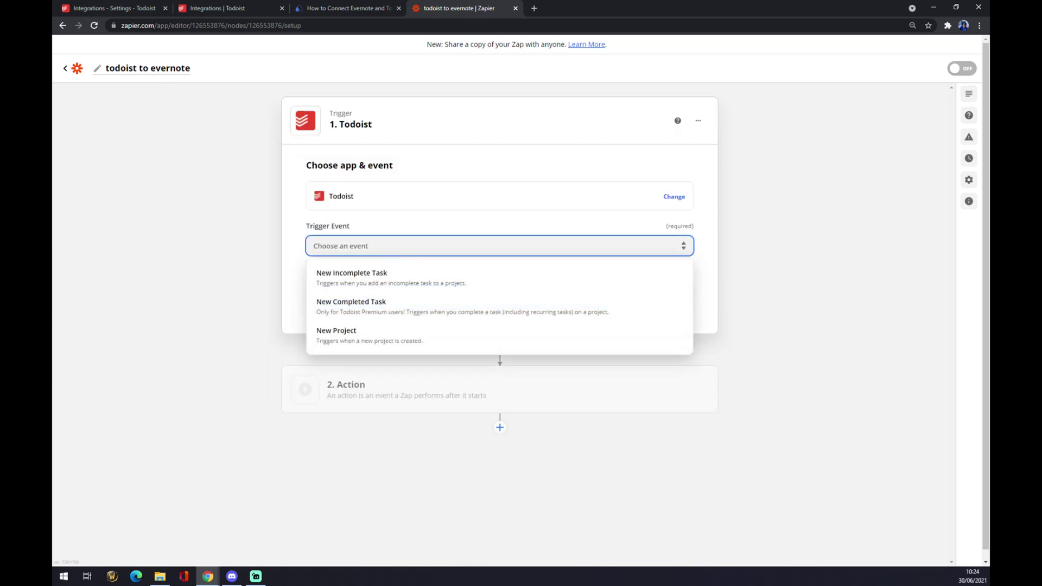
left_click(374, 282)
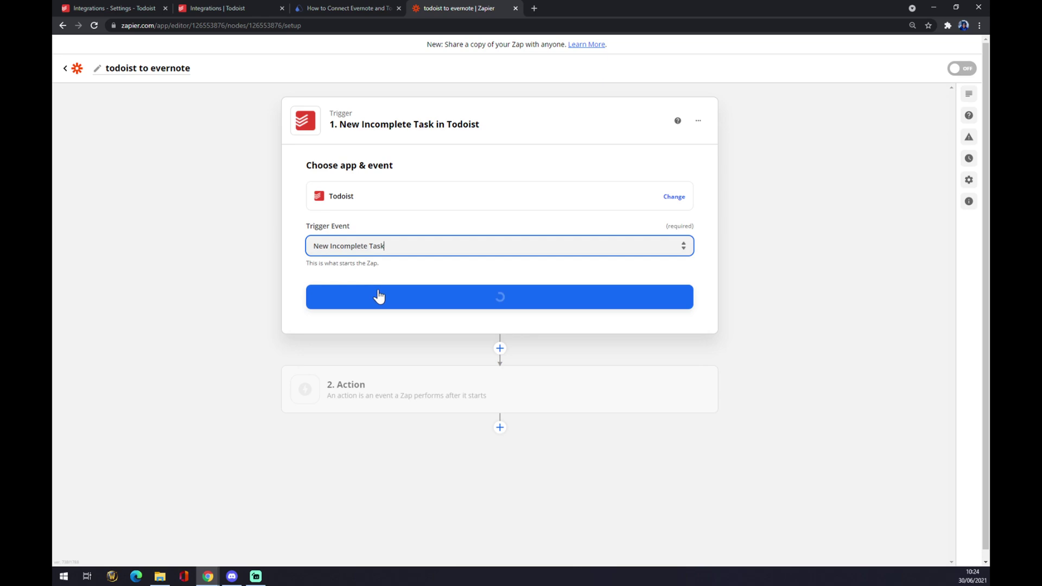
left_click(421, 302)
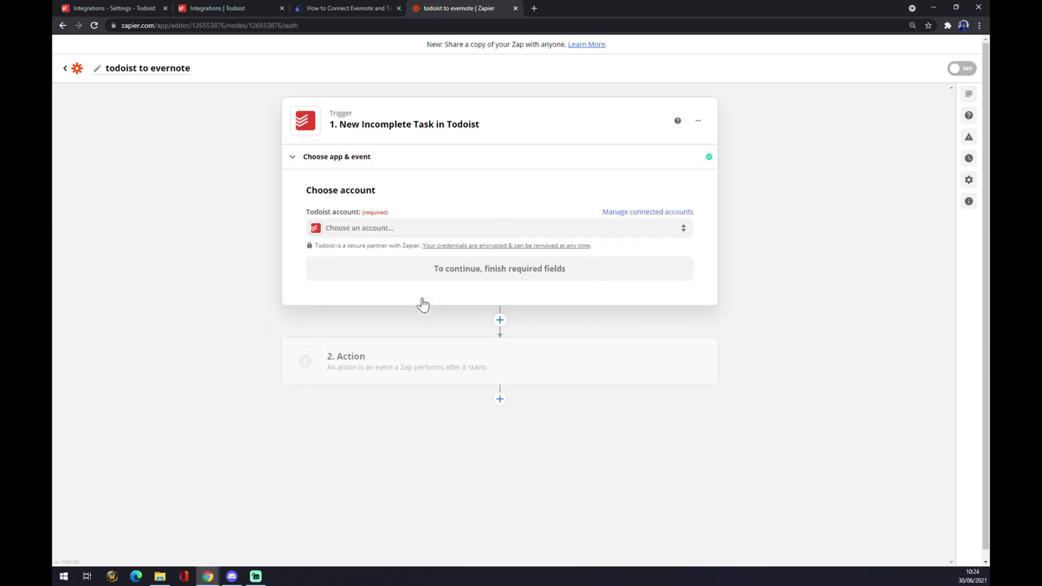
Use the connected Todoist account and the Todoist Tutorial project for the trigger.
left_click(349, 228)
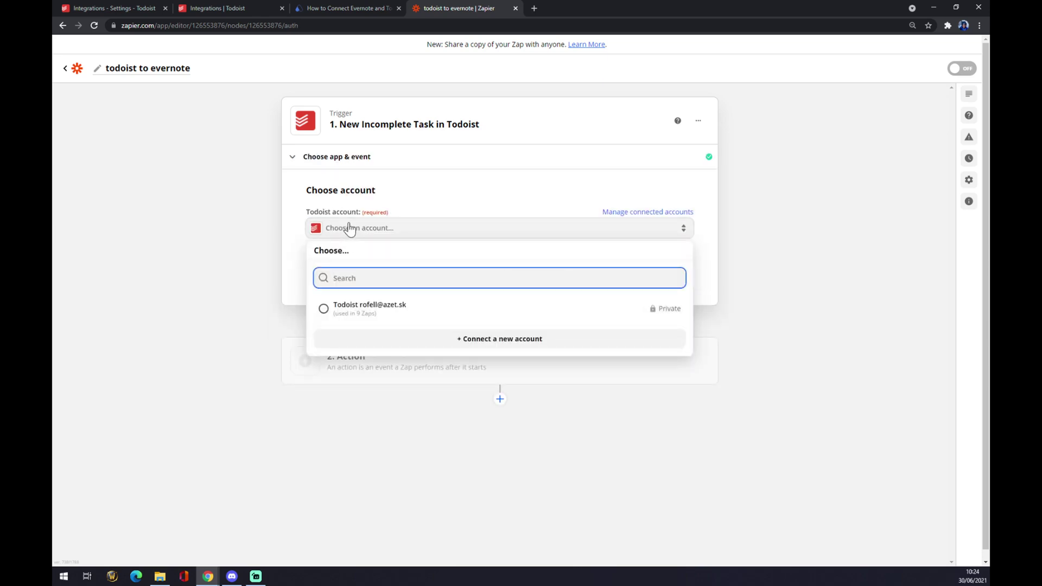
left_click(384, 312)
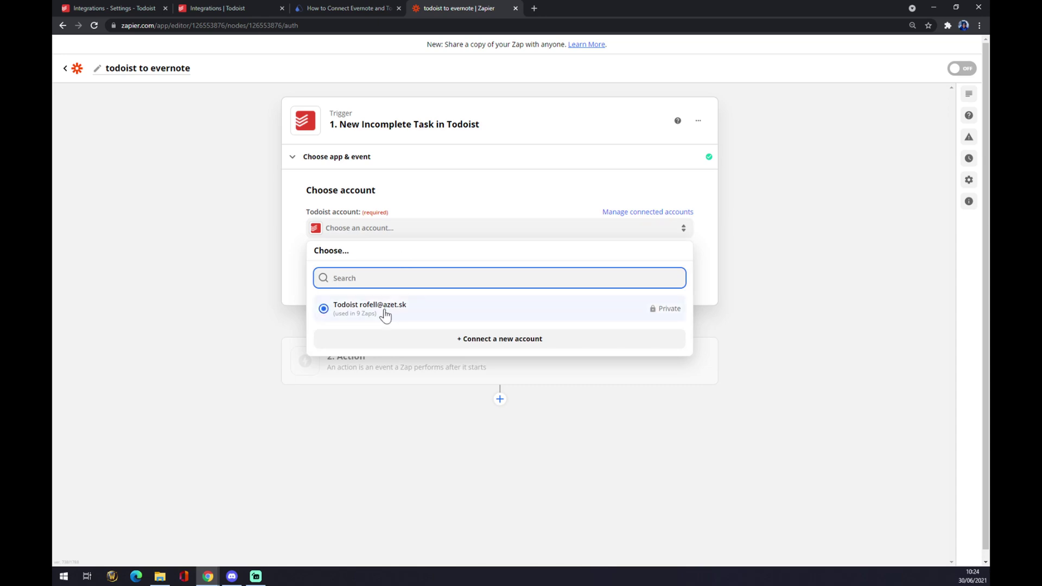
left_click(403, 280)
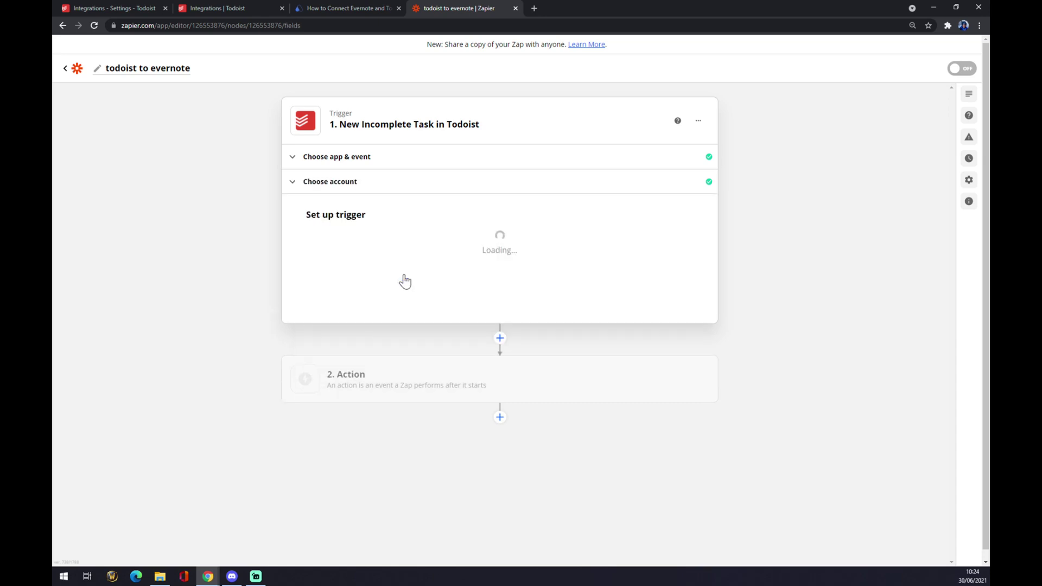
left_click(385, 250)
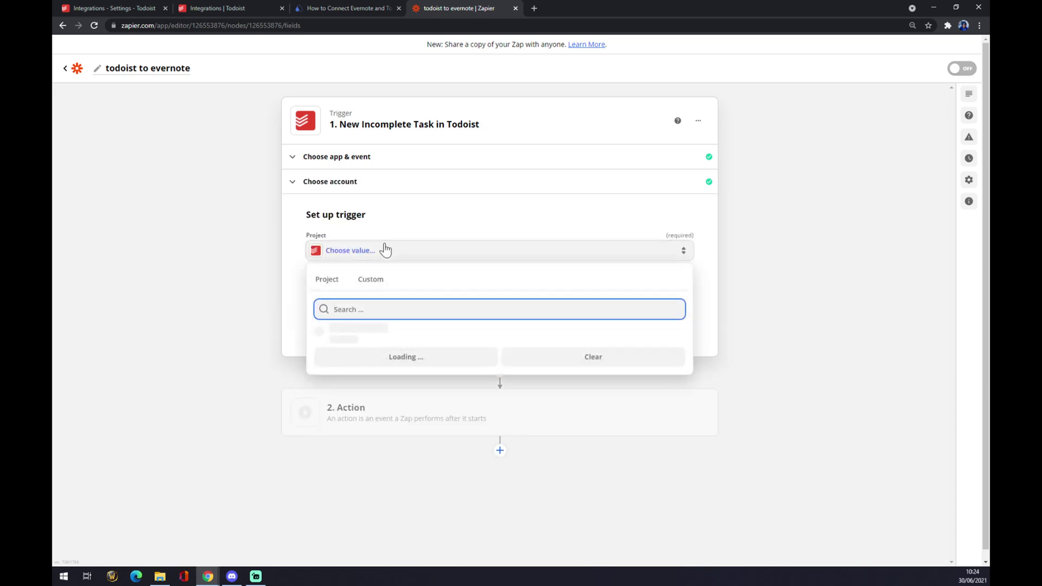
left_click(326, 280)
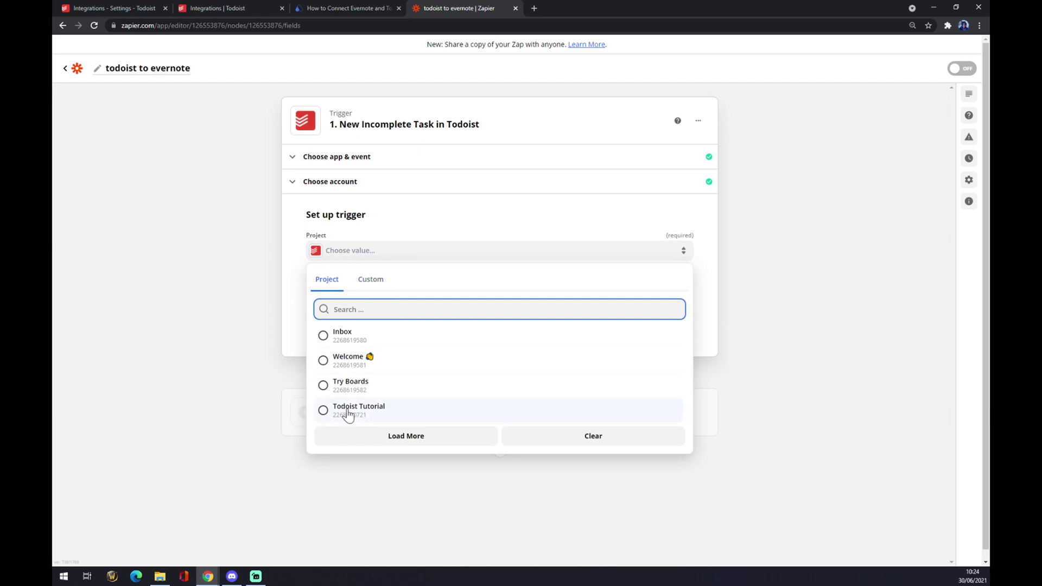
left_click(371, 413)
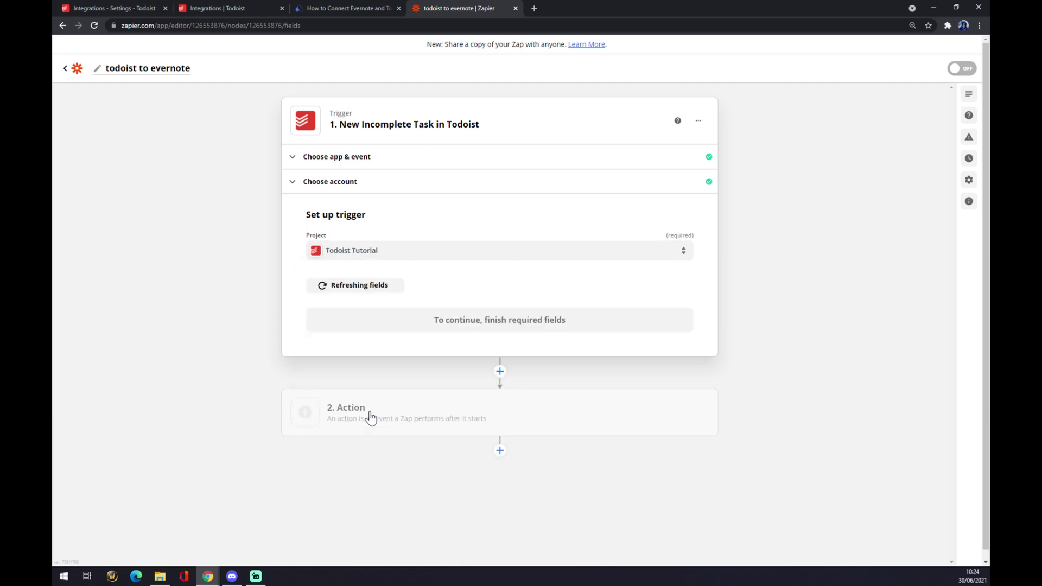
left_click(481, 327)
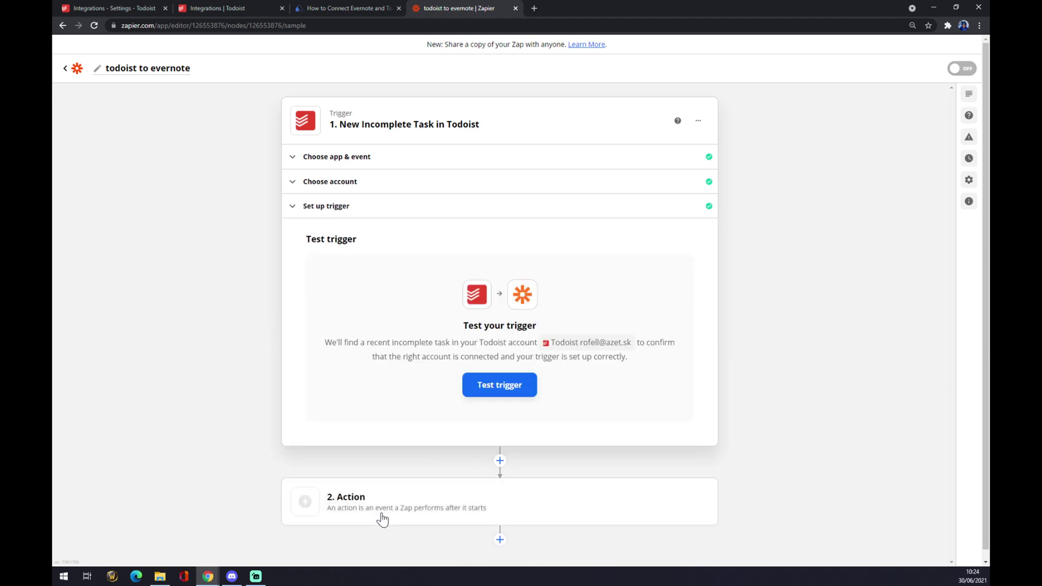
Make the action step Evernote's Create Tag event and continue to account sign-in.
left_click(382, 518)
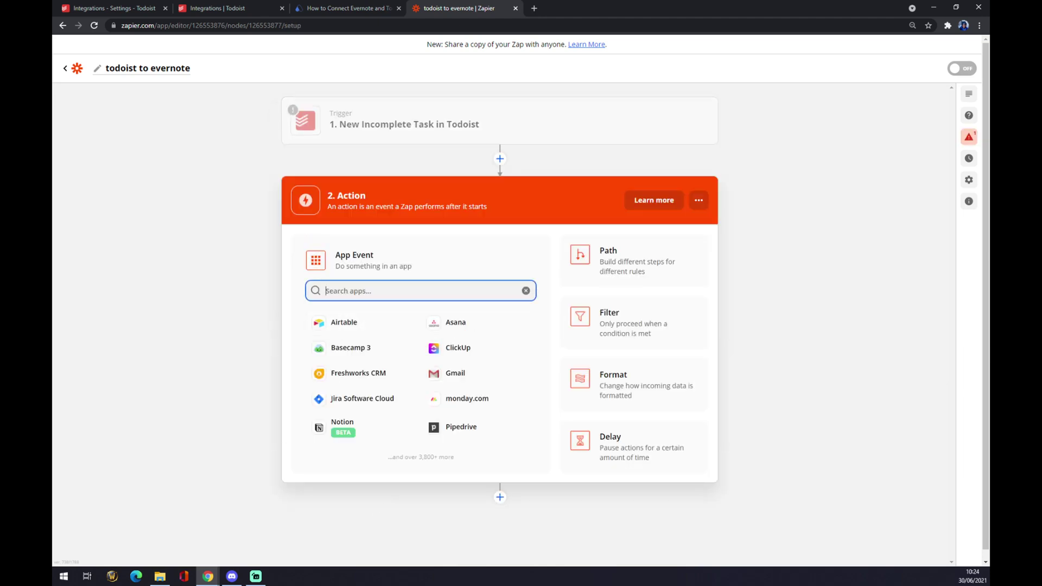
type("evernote")
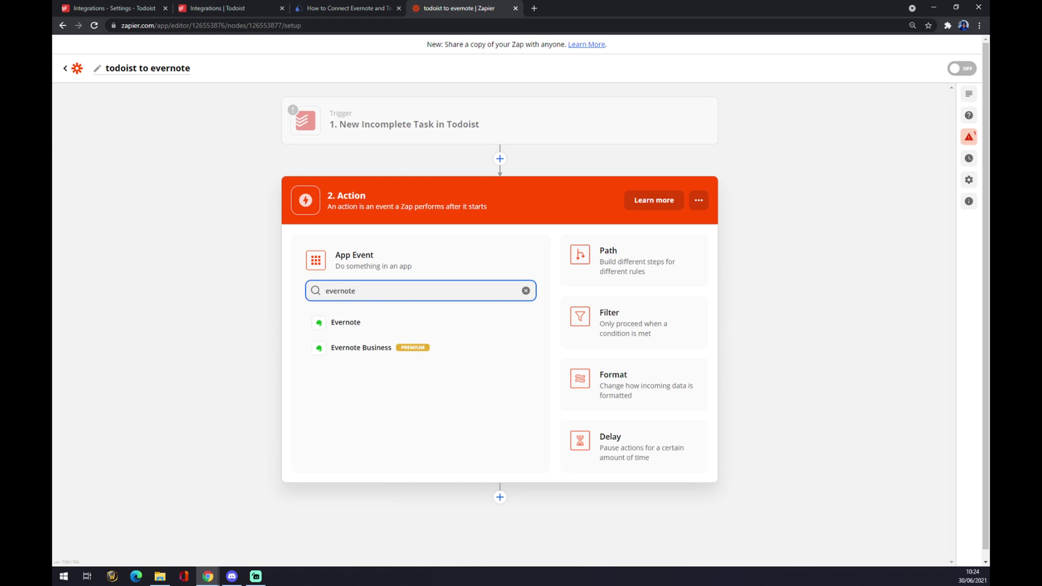
left_click(361, 325)
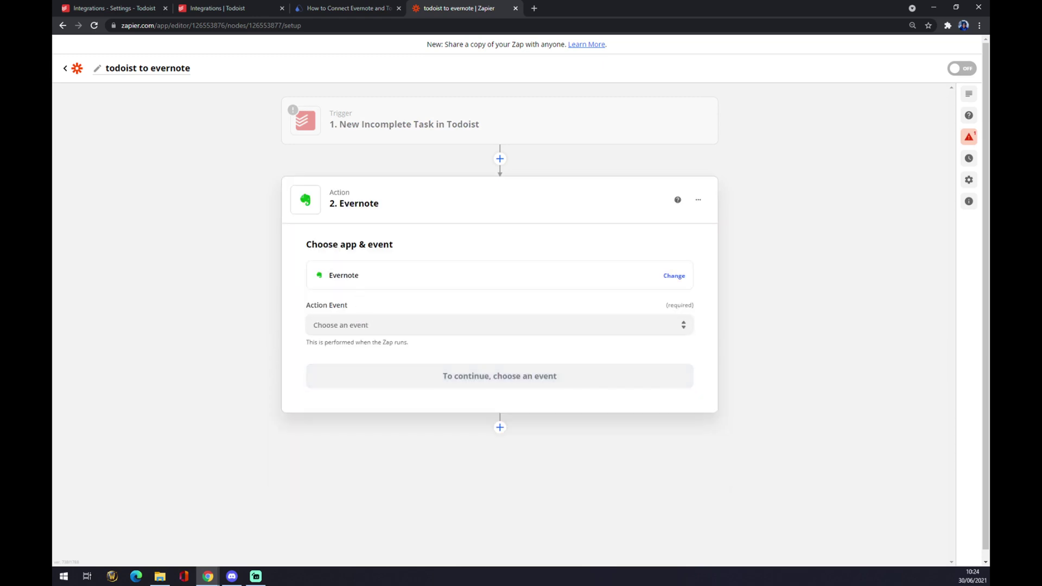
left_click(361, 325)
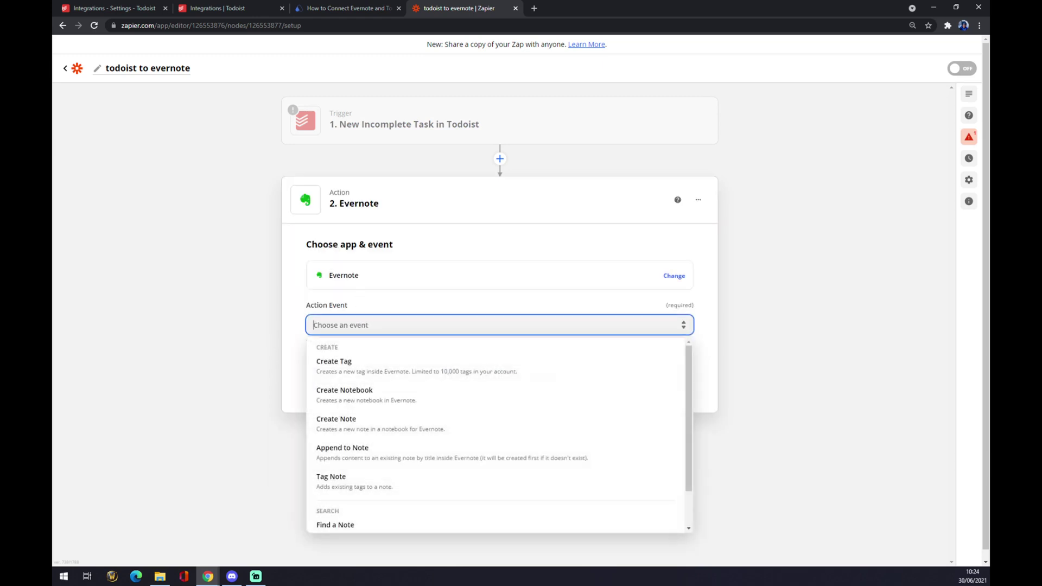
left_click(343, 376)
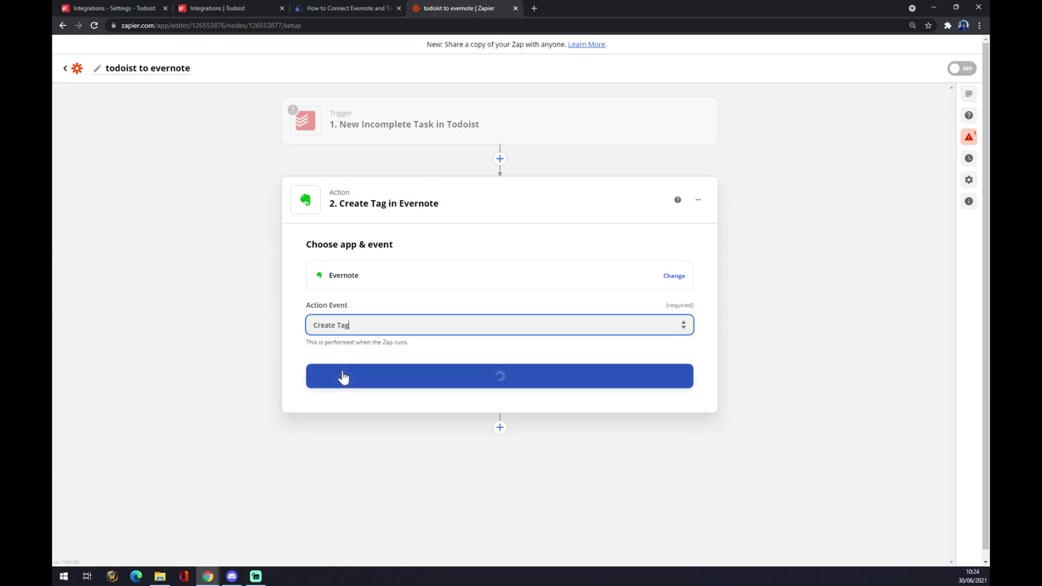
left_click(431, 383)
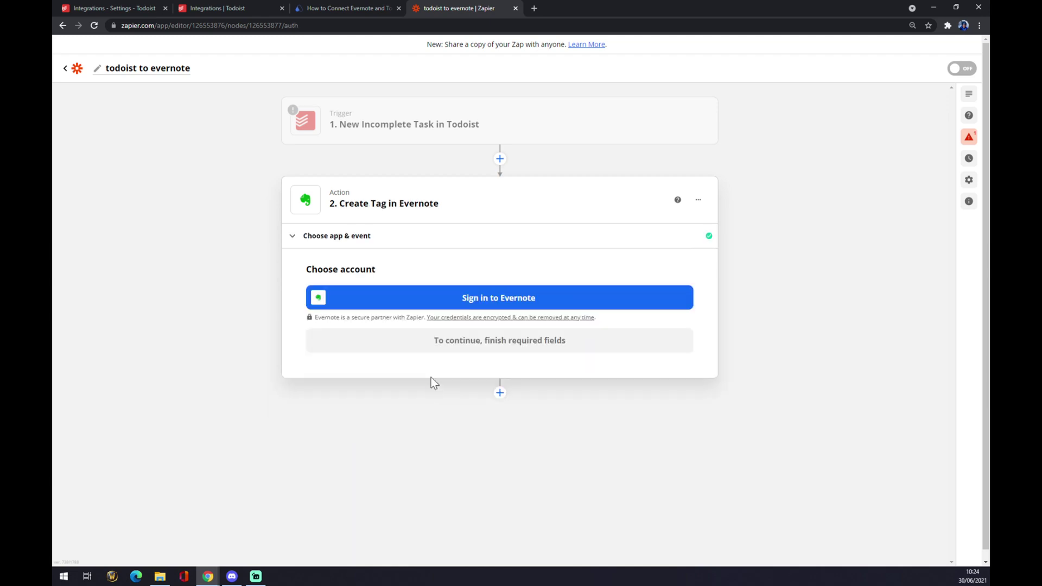